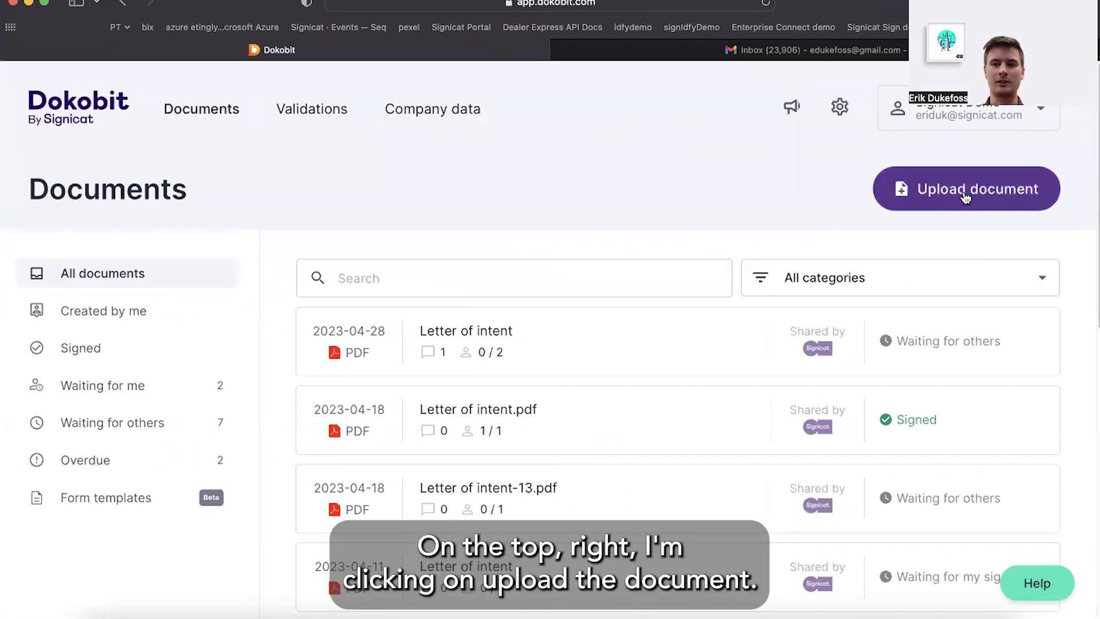
Begin uploading a new document from the Dokobit Documents list
{"action": "left_click", "coordinate": [966, 196]}
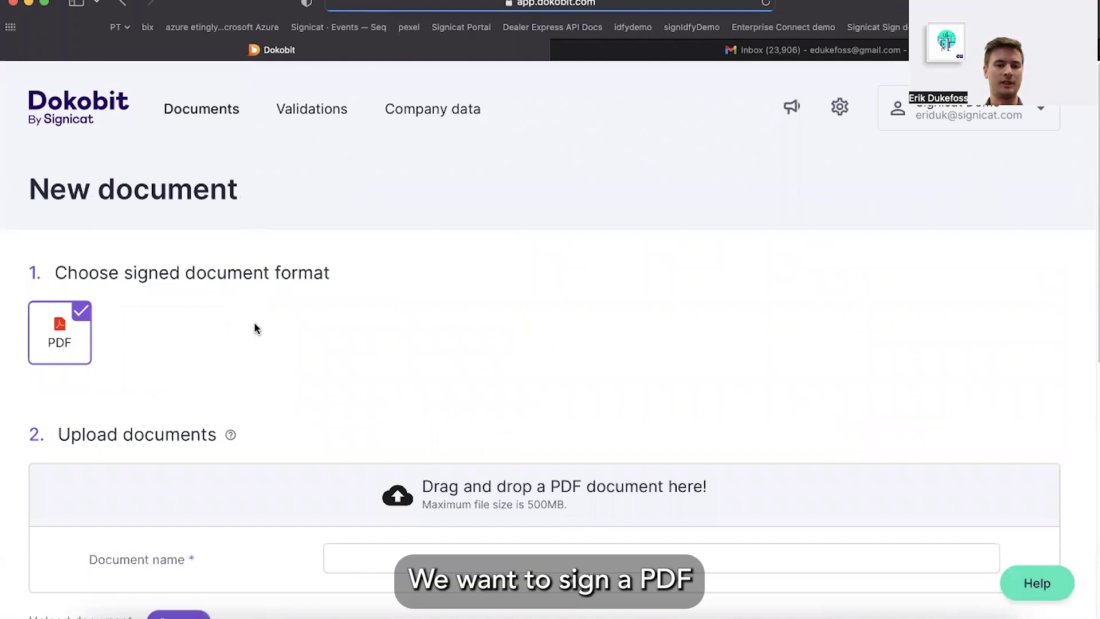
Upload Letter of intent.pdf, keeping the auto-filled document name 'Letter of intent'
{"action": "scroll", "coordinate": [256, 326], "scroll_direction": "down", "scroll_amount": 3}
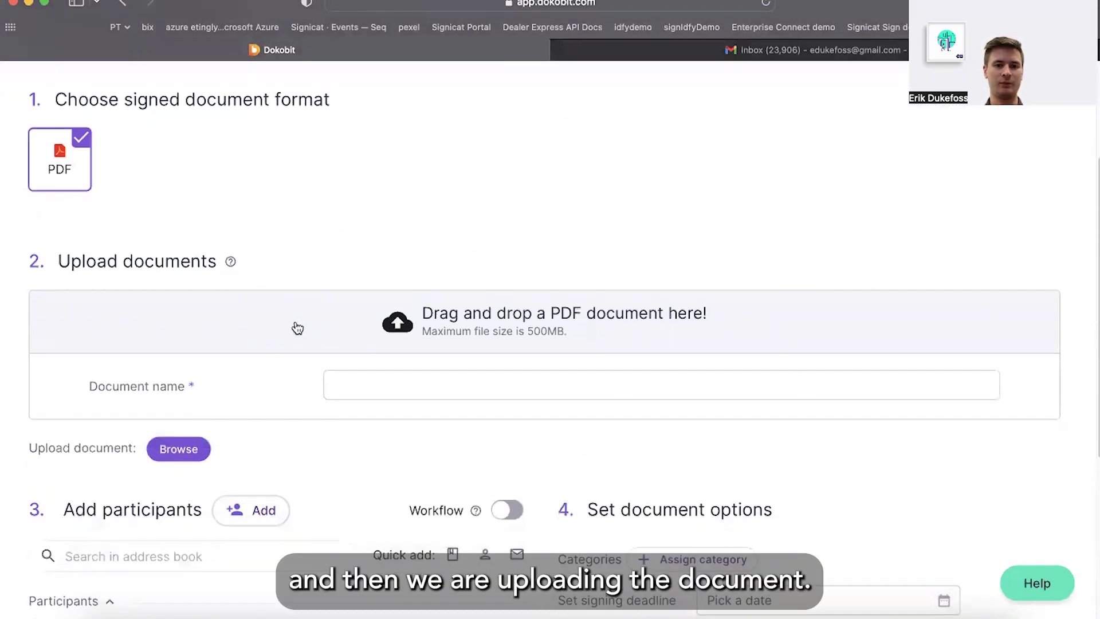
{"action": "left_click", "coordinate": [293, 326]}
{"action": "double_click", "coordinate": [278, 283]}
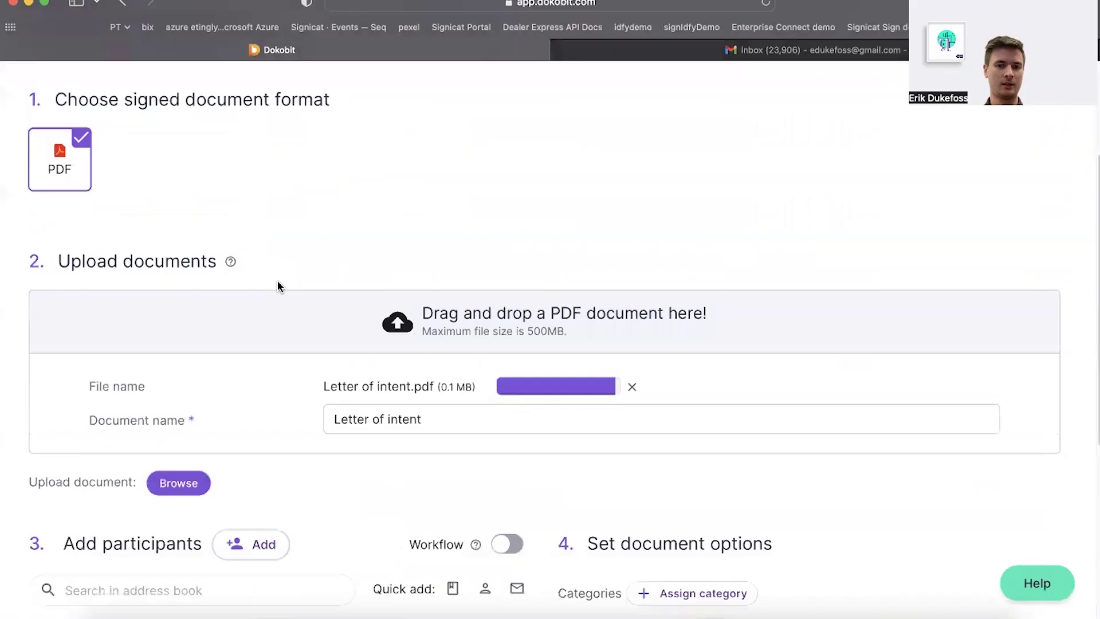
{"action": "scroll", "coordinate": [309, 343], "scroll_direction": "down", "scroll_amount": 2}
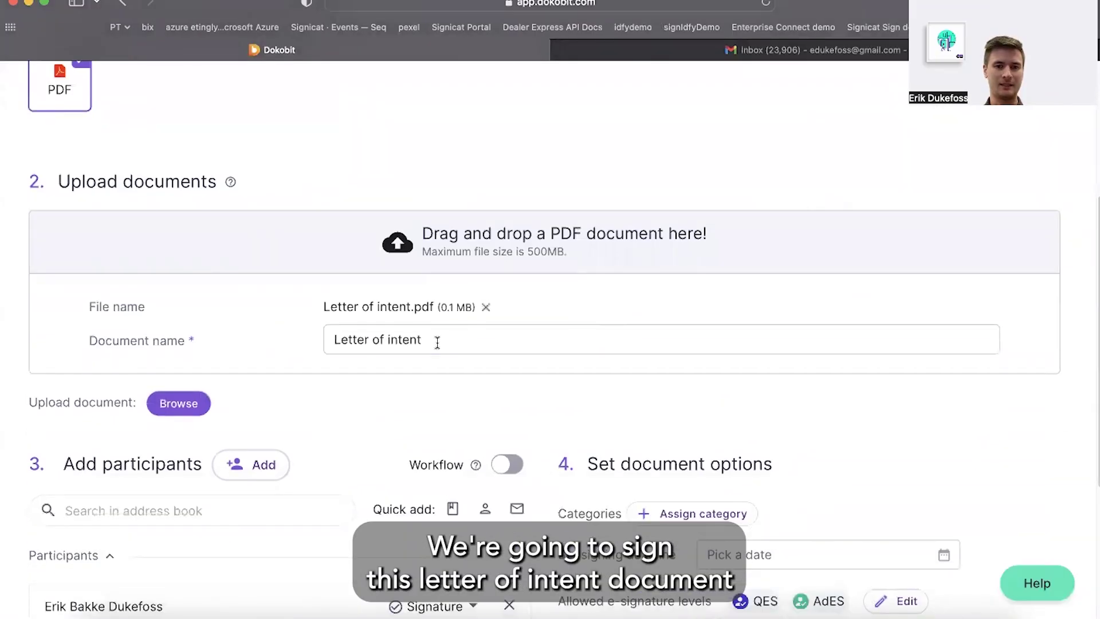
{"action": "left_click_drag", "start_coordinate": [437, 342], "coordinate": [319, 341]}
{"action": "left_click", "coordinate": [290, 342]}
{"action": "scroll", "coordinate": [291, 345], "scroll_direction": "down", "scroll_amount": 1}
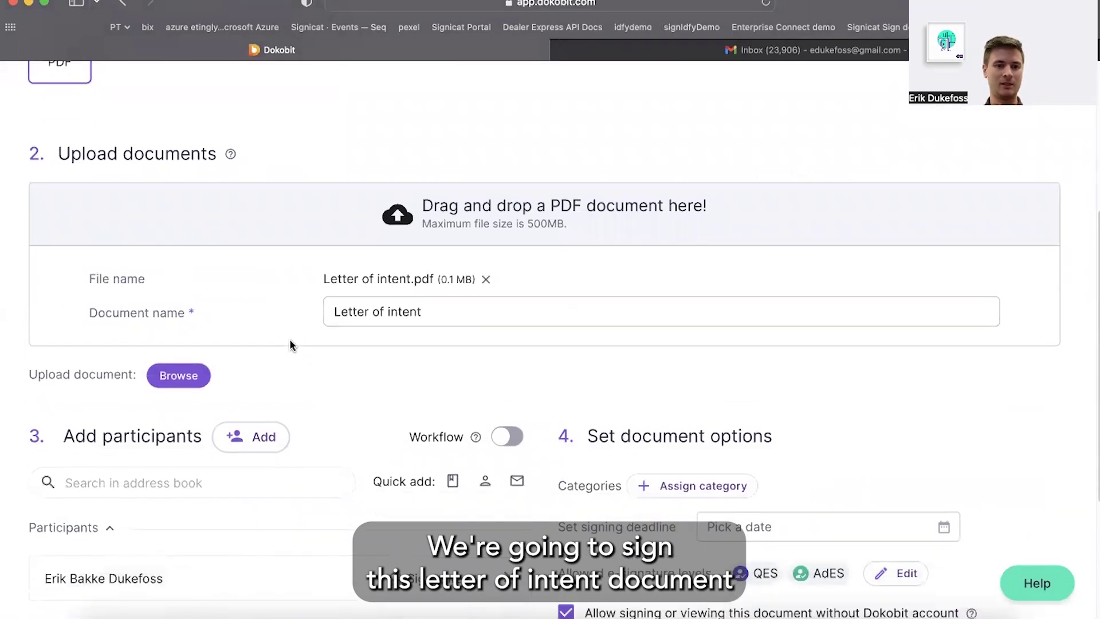
{"action": "scroll", "coordinate": [290, 345], "scroll_direction": "down", "scroll_amount": 5}
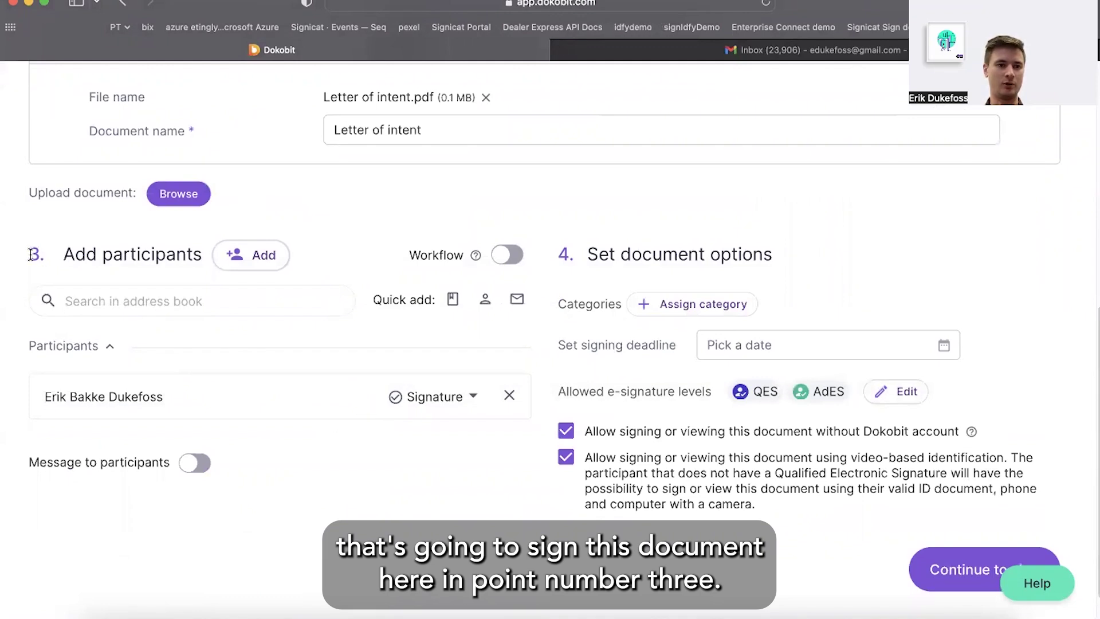
Add a participant by the signer's email address and remove the original signer
{"action": "left_click", "coordinate": [517, 300]}
{"action": "left_click", "coordinate": [437, 402]}
{"action": "left_click", "coordinate": [373, 518]}
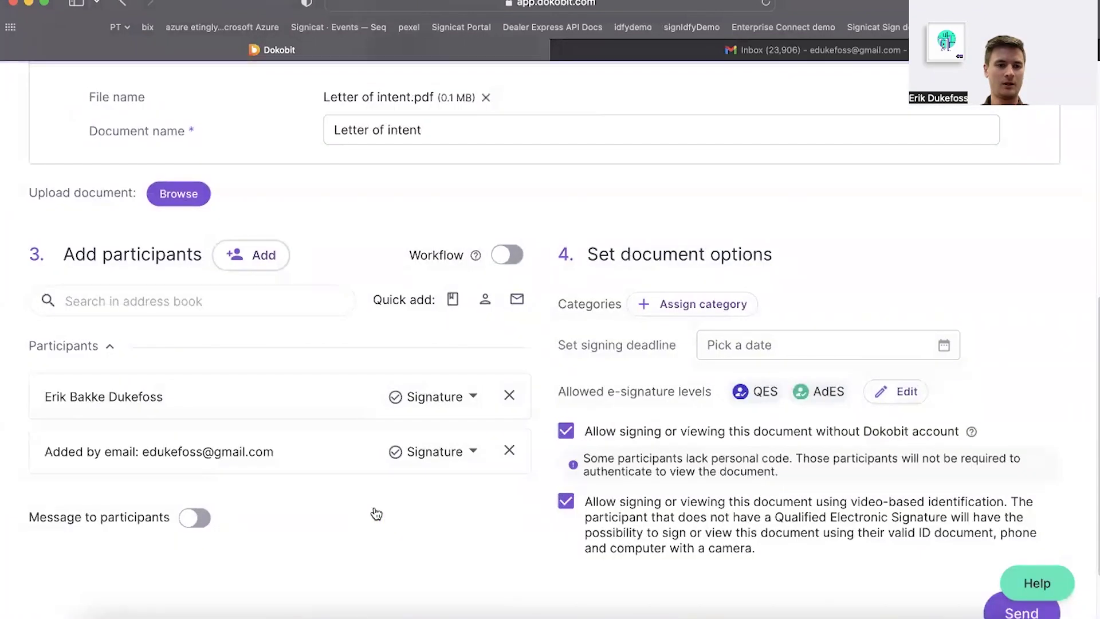
{"action": "left_click", "coordinate": [509, 396]}
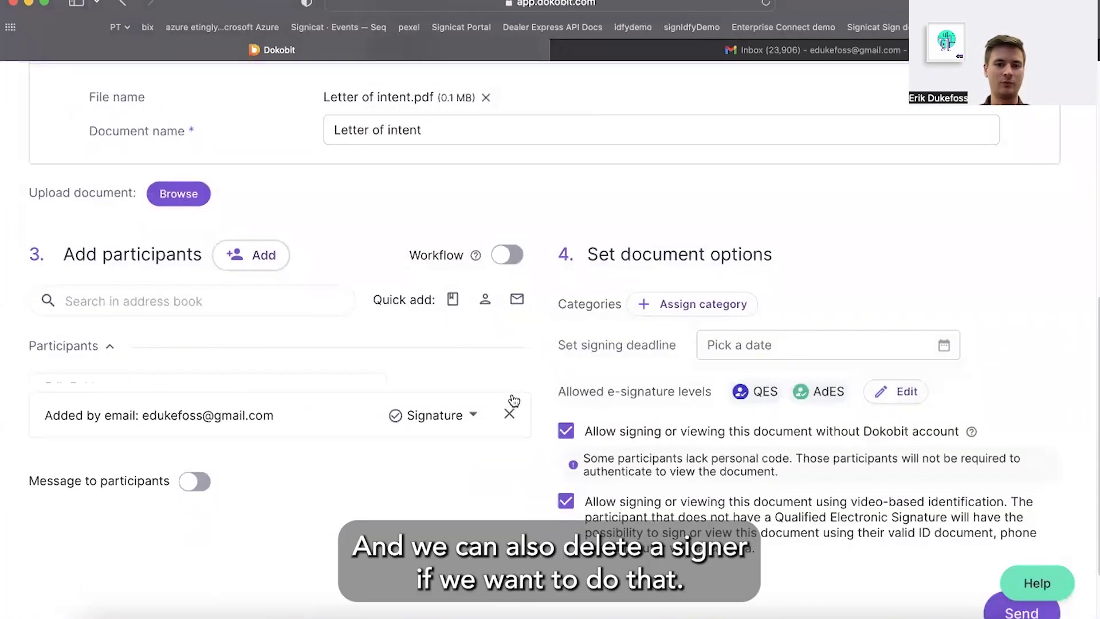
Add the first address-book contact as second signer and turn on ordered Workflow signing
{"action": "left_click", "coordinate": [176, 300]}
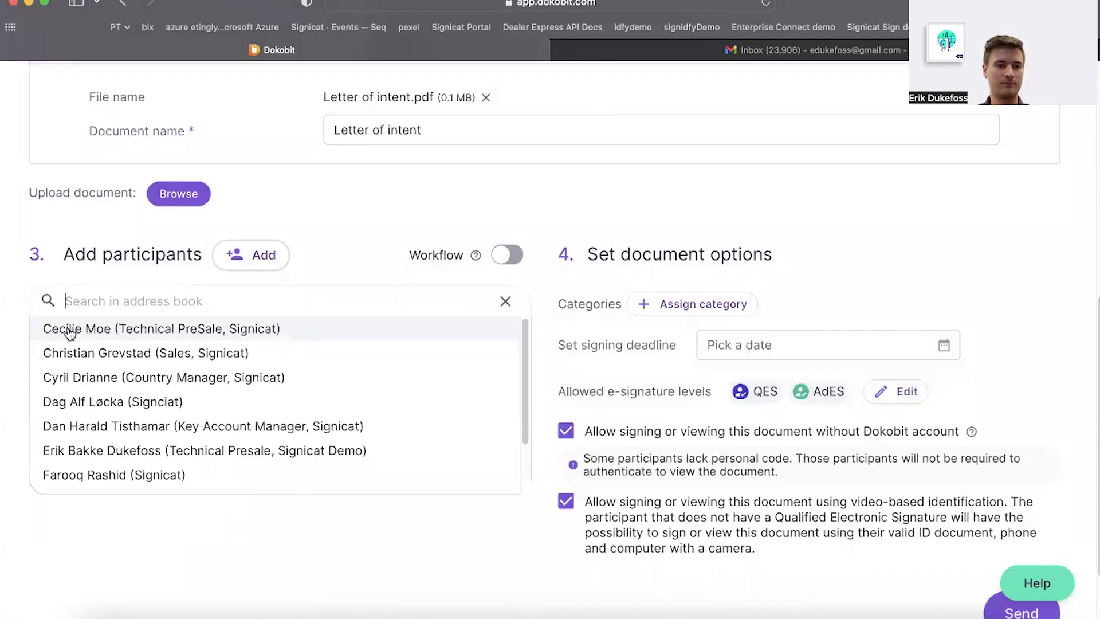
{"action": "left_click", "coordinate": [99, 331]}
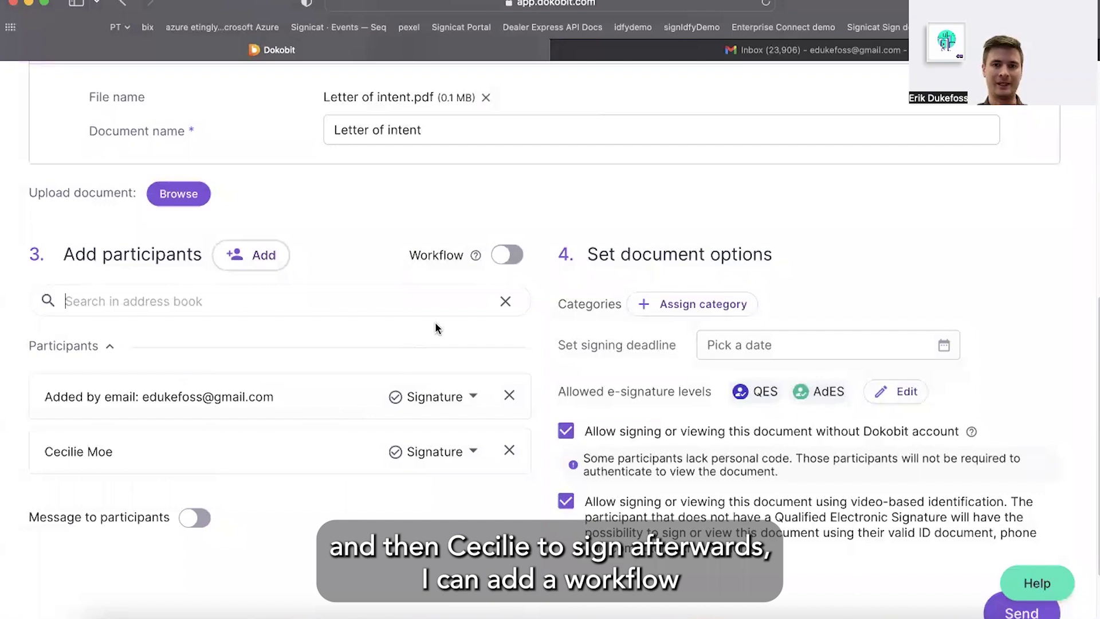
{"action": "left_click", "coordinate": [509, 258]}
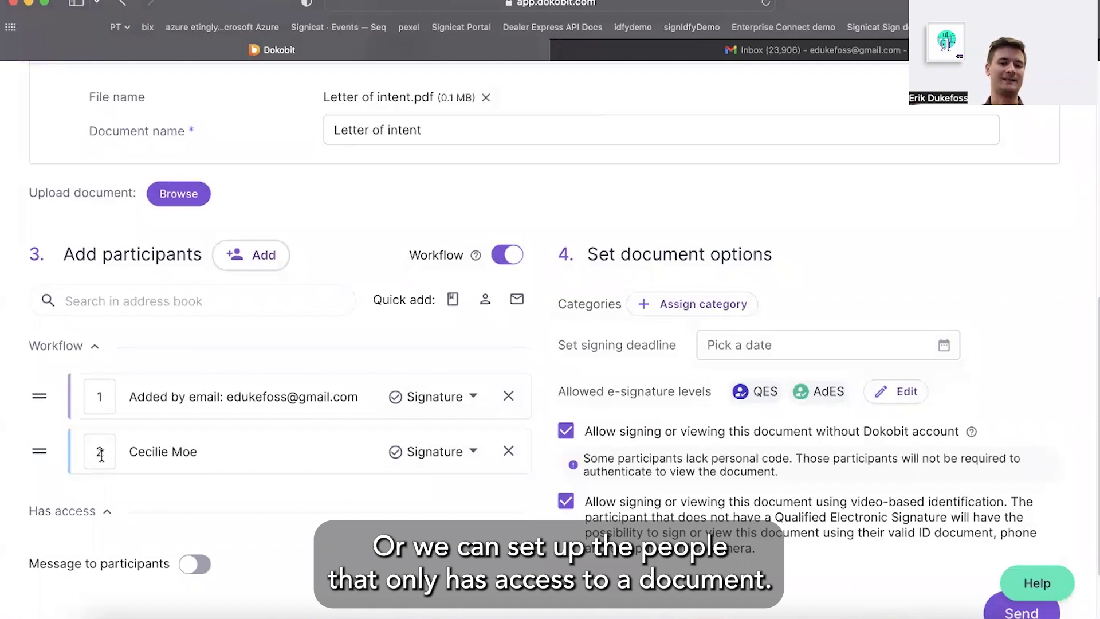
Turn on Message to participants and write 'Hello, please sign this document'
{"action": "scroll", "coordinate": [101, 455], "scroll_direction": "down", "scroll_amount": 2}
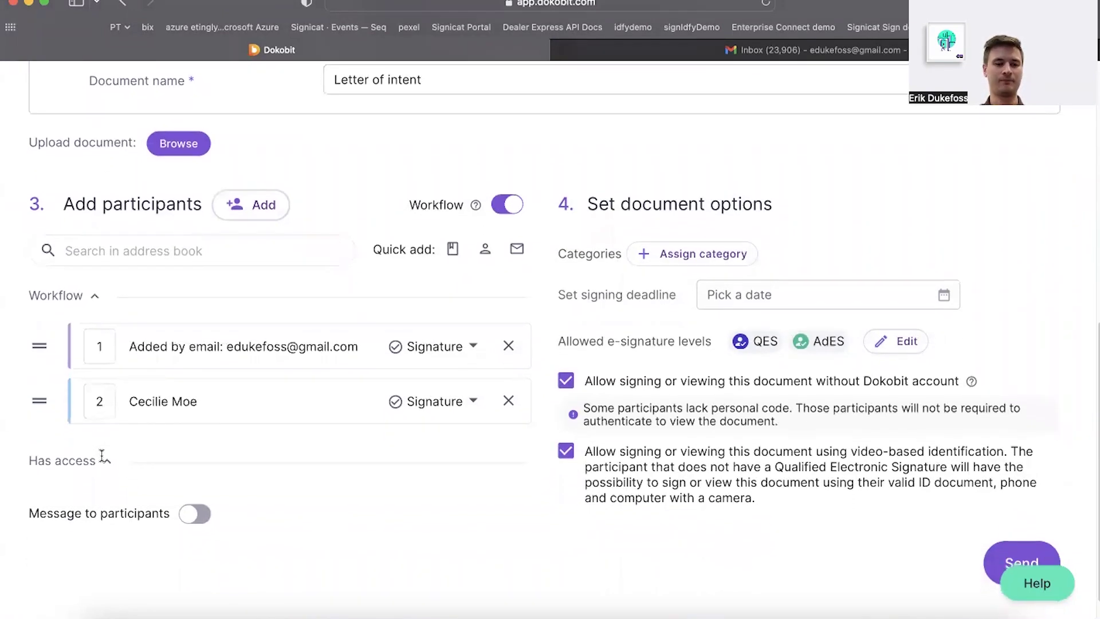
{"action": "left_click", "coordinate": [194, 513]}
{"action": "scroll", "coordinate": [270, 502], "scroll_direction": "down", "scroll_amount": 2}
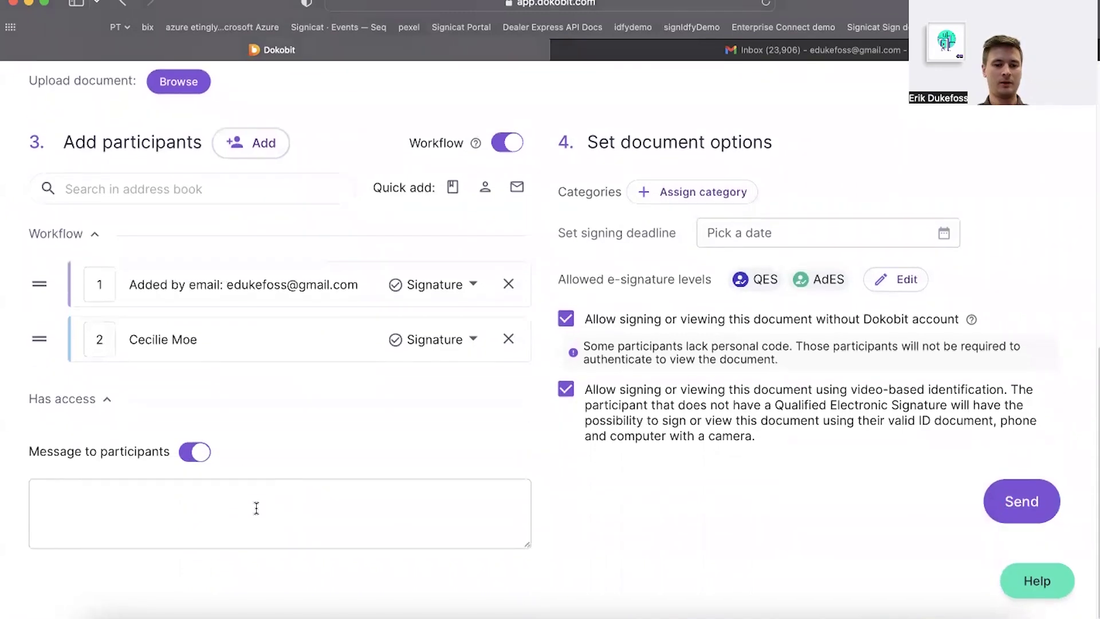
{"action": "left_click", "coordinate": [255, 507]}
{"action": "type", "text": "Heelo"}
{"action": "key", "text": "BackSpace"}
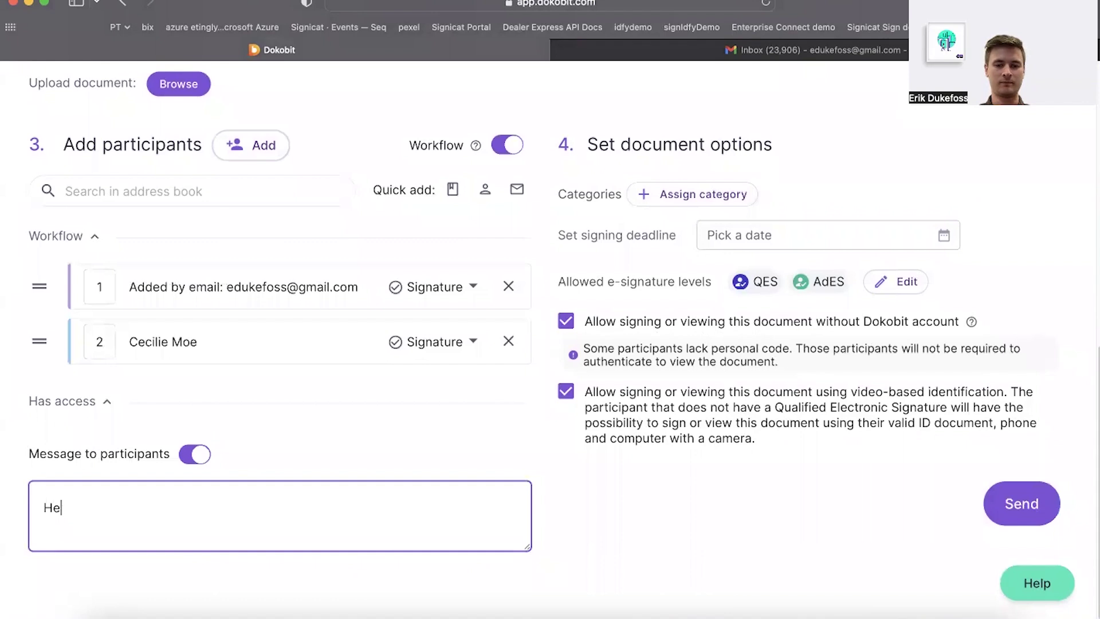
{"action": "type", "text": "eas"}
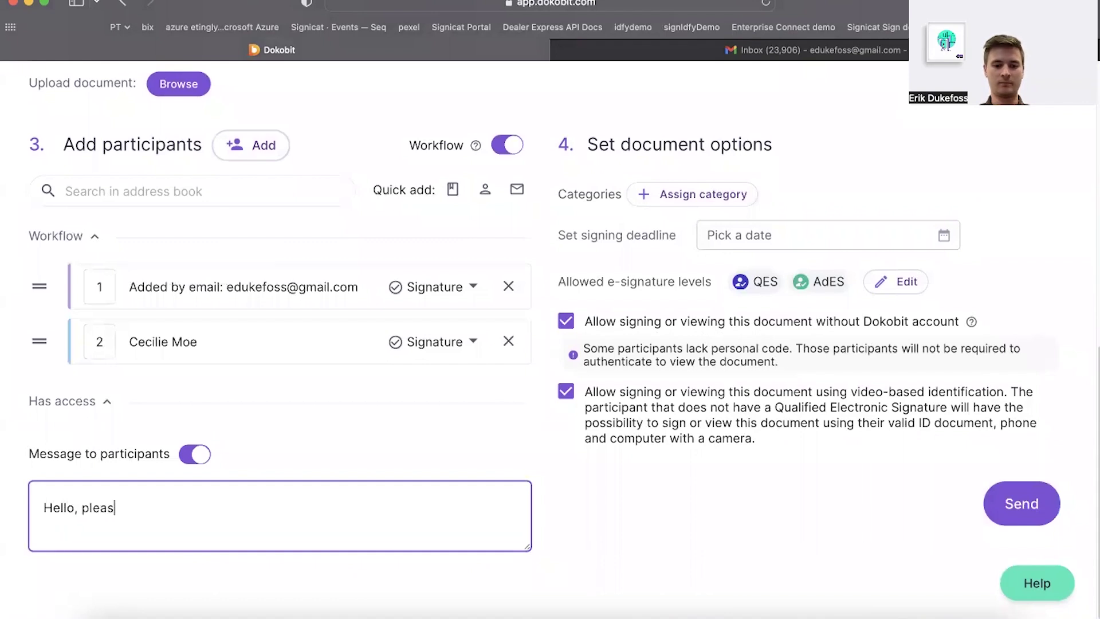
{"action": "type", "text": "e sign this document"}
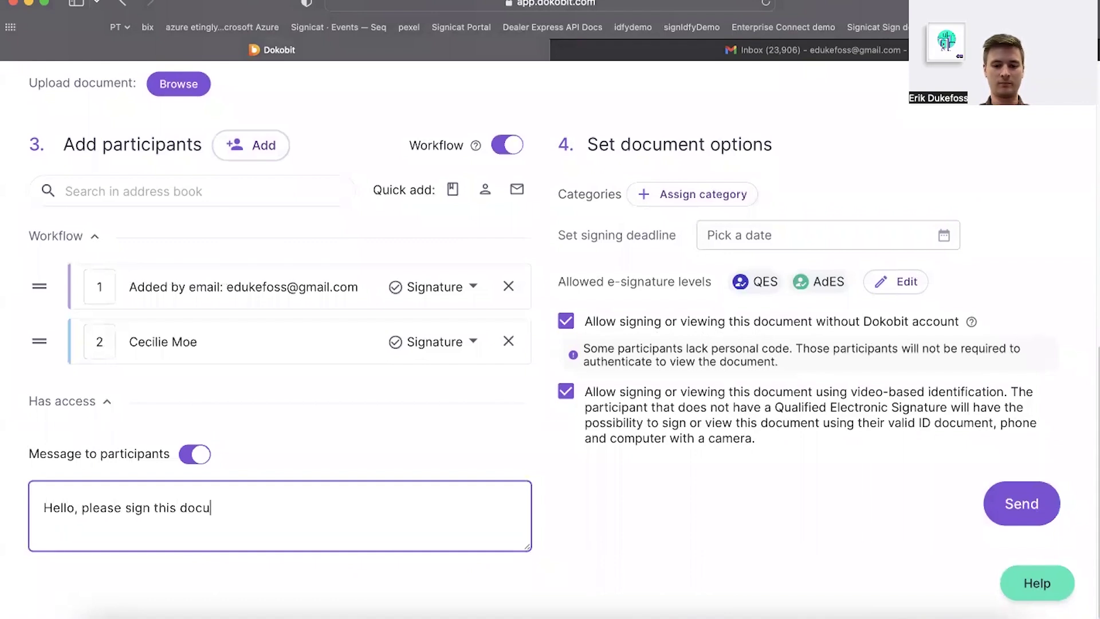
{"action": "left_click", "coordinate": [592, 488]}
{"action": "scroll", "coordinate": [592, 488], "scroll_direction": "up", "scroll_amount": 1}
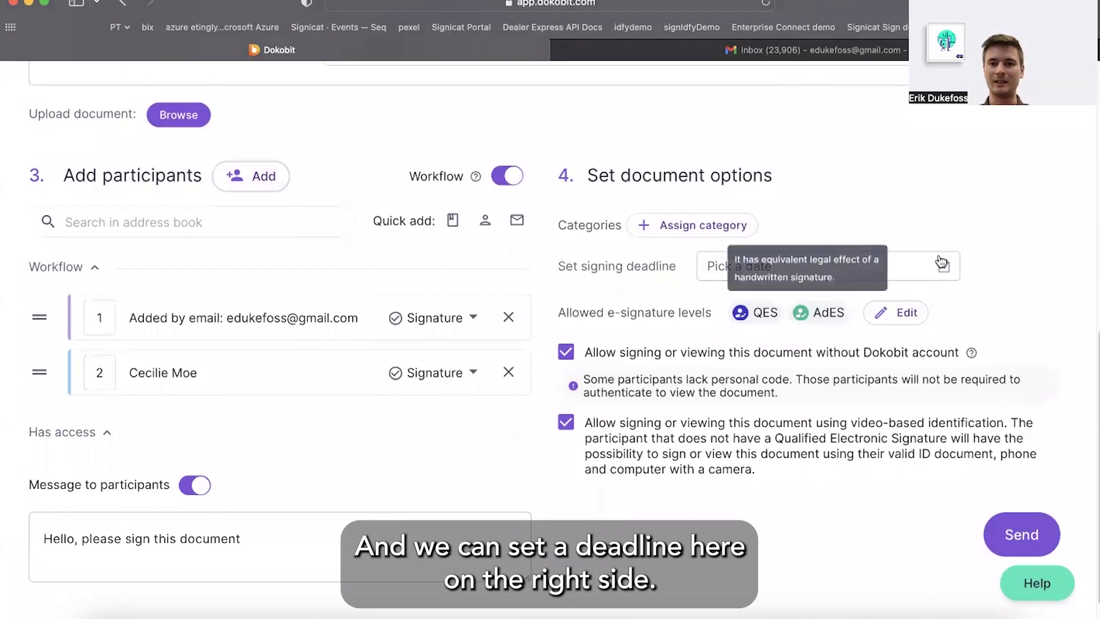
Review the signing deadline and send the Letter of intent out for signing
{"action": "left_click", "coordinate": [870, 272]}
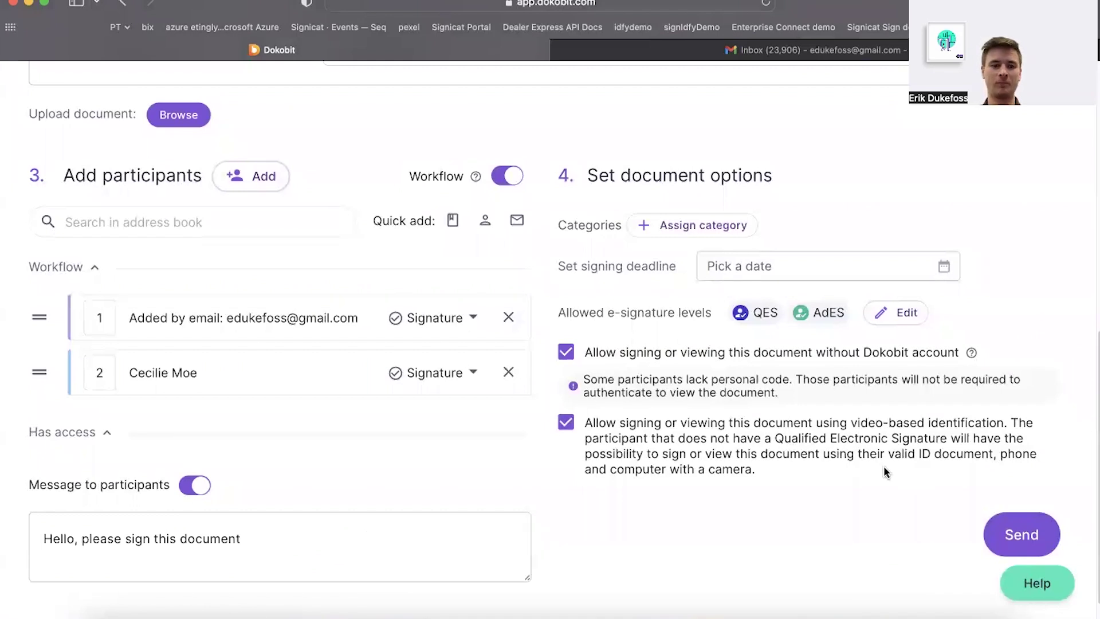
{"action": "left_click", "coordinate": [1025, 539]}
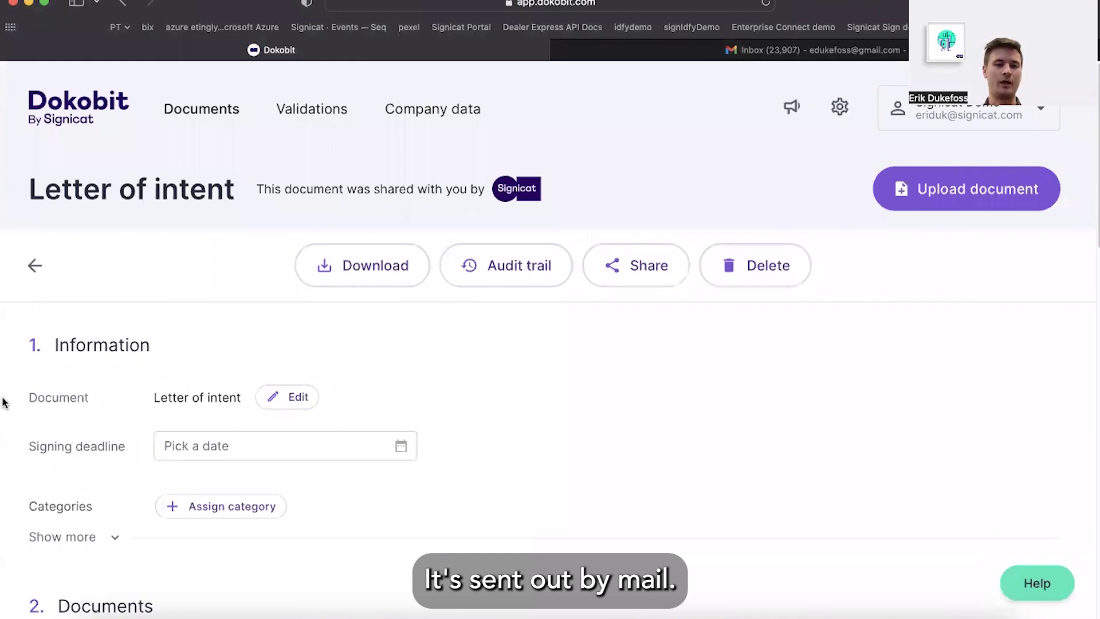
Check both signers show Pending and Next in order, then open the Gmail inbox
{"action": "scroll", "coordinate": [3, 402], "scroll_direction": "down", "scroll_amount": 3}
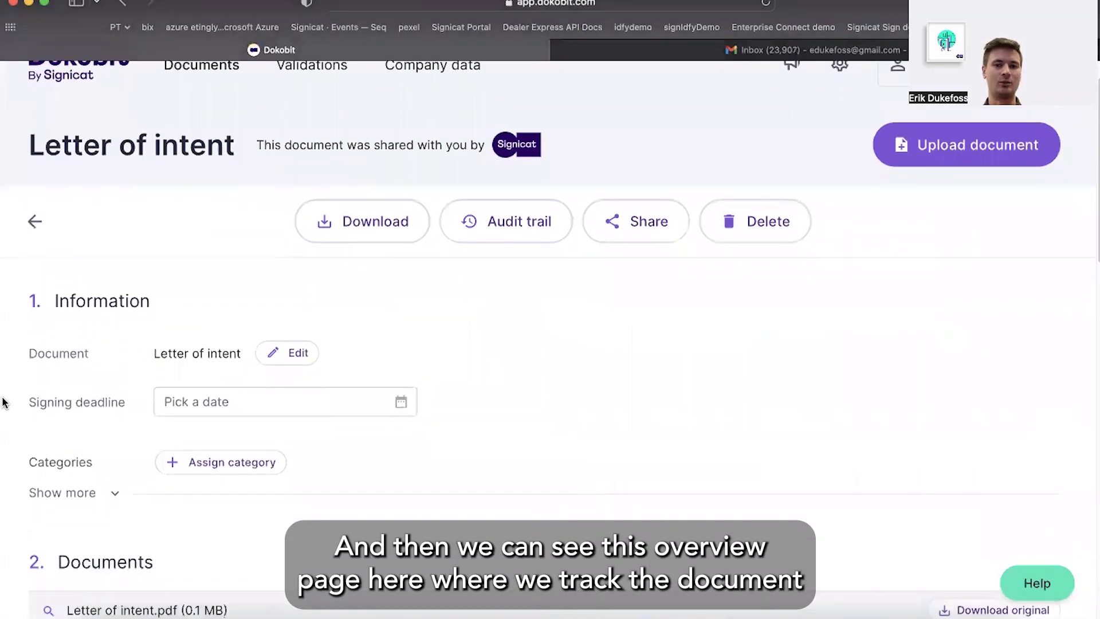
{"action": "scroll", "coordinate": [2, 402], "scroll_direction": "down", "scroll_amount": 5}
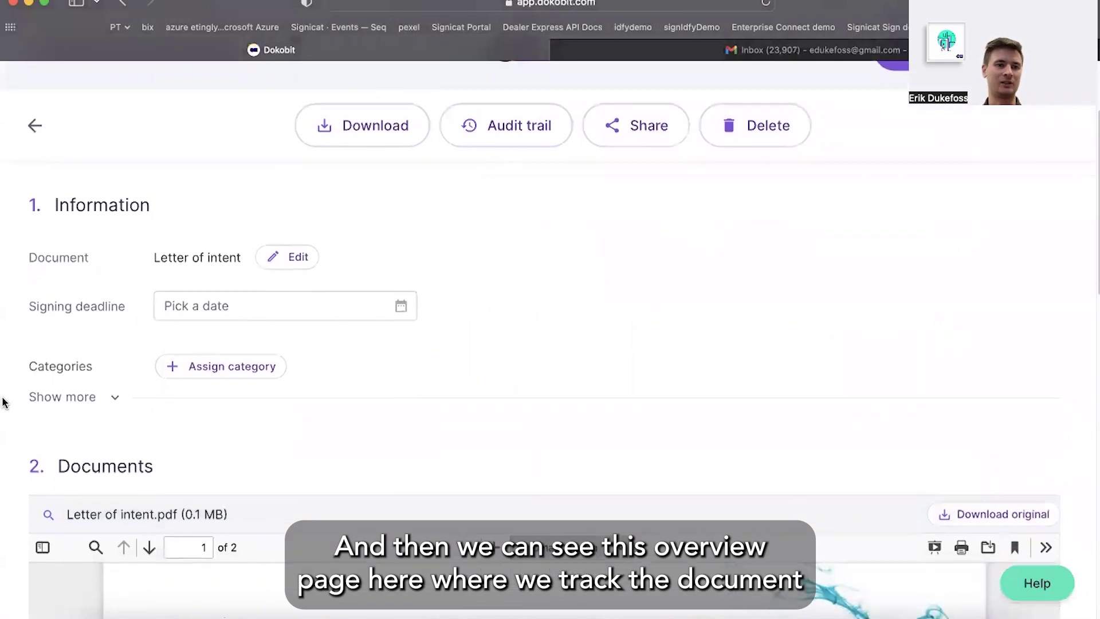
{"action": "scroll", "coordinate": [2, 402], "scroll_direction": "down", "scroll_amount": 7}
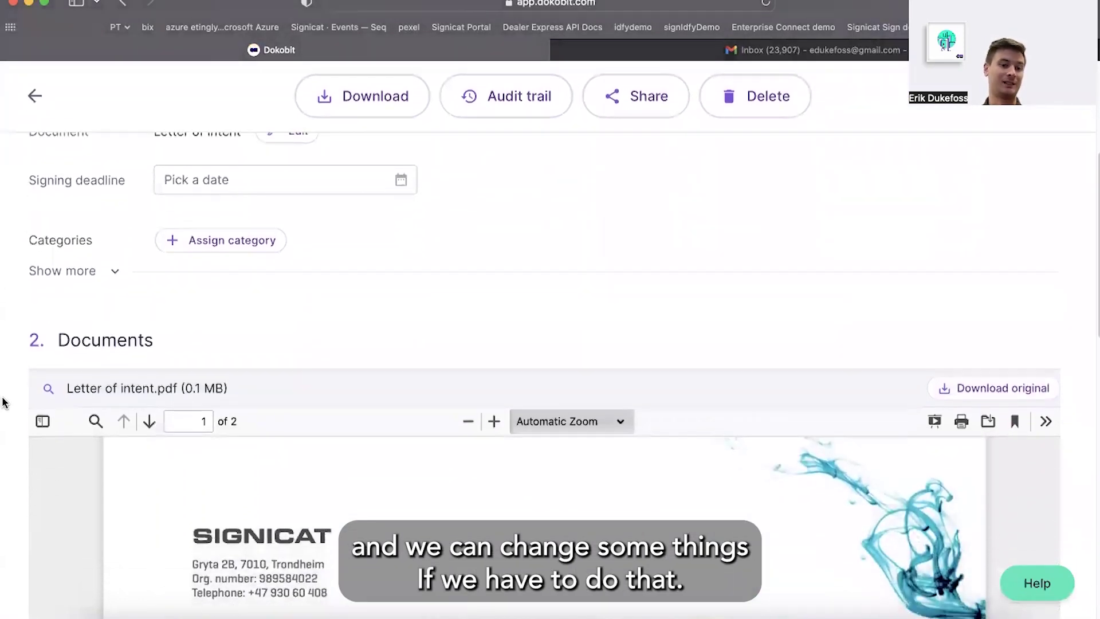
{"action": "scroll", "coordinate": [3, 402], "scroll_direction": "down", "scroll_amount": 15}
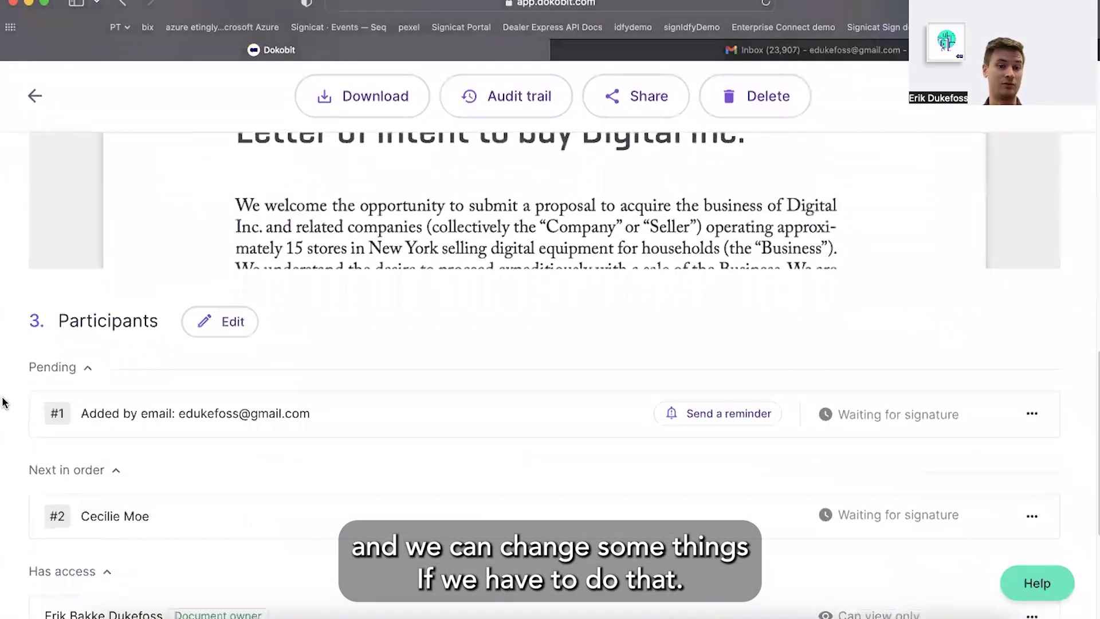
{"action": "scroll", "coordinate": [3, 403], "scroll_direction": "down", "scroll_amount": 1}
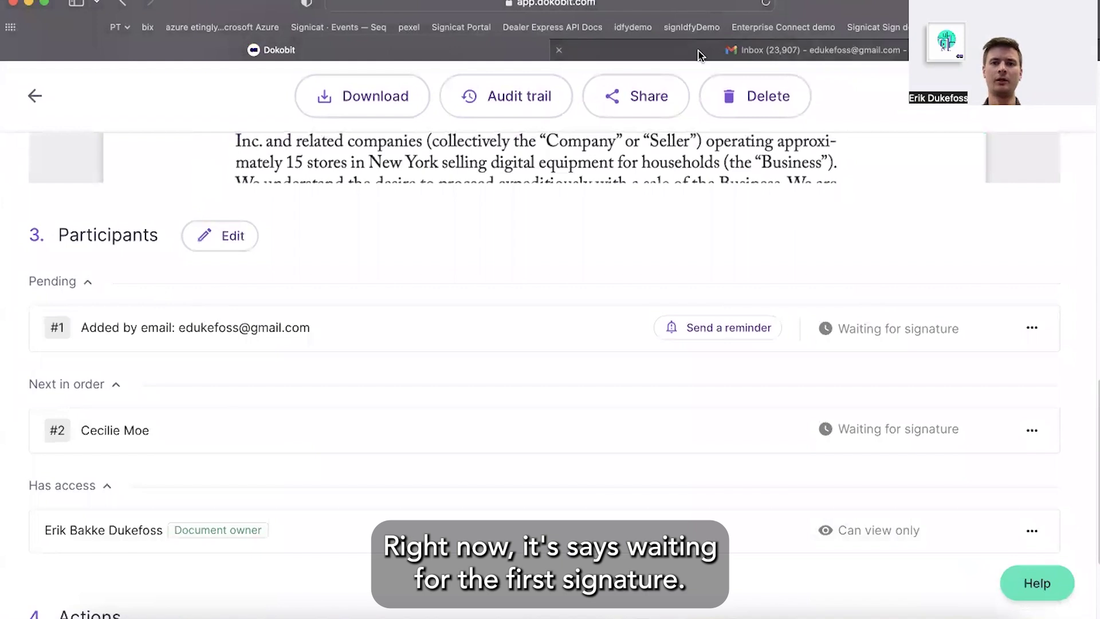
{"action": "left_click", "coordinate": [882, 50]}
{"action": "left_click", "coordinate": [262, 130]}
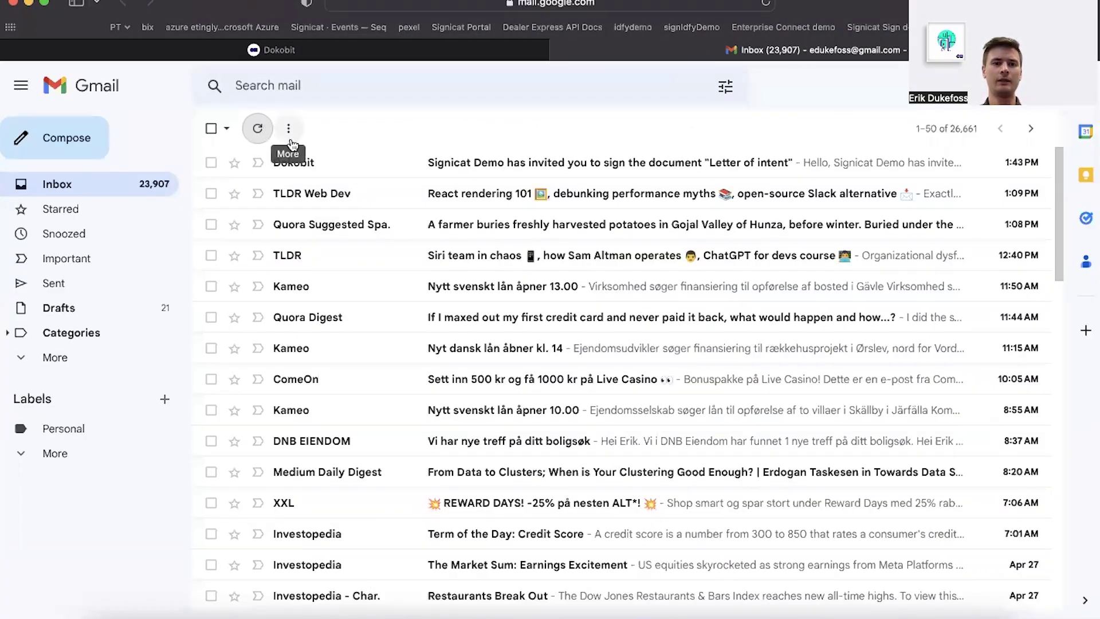
Open Dokobit's Letter of intent invitation, read its message, and follow Review and sign
{"action": "left_click", "coordinate": [346, 166]}
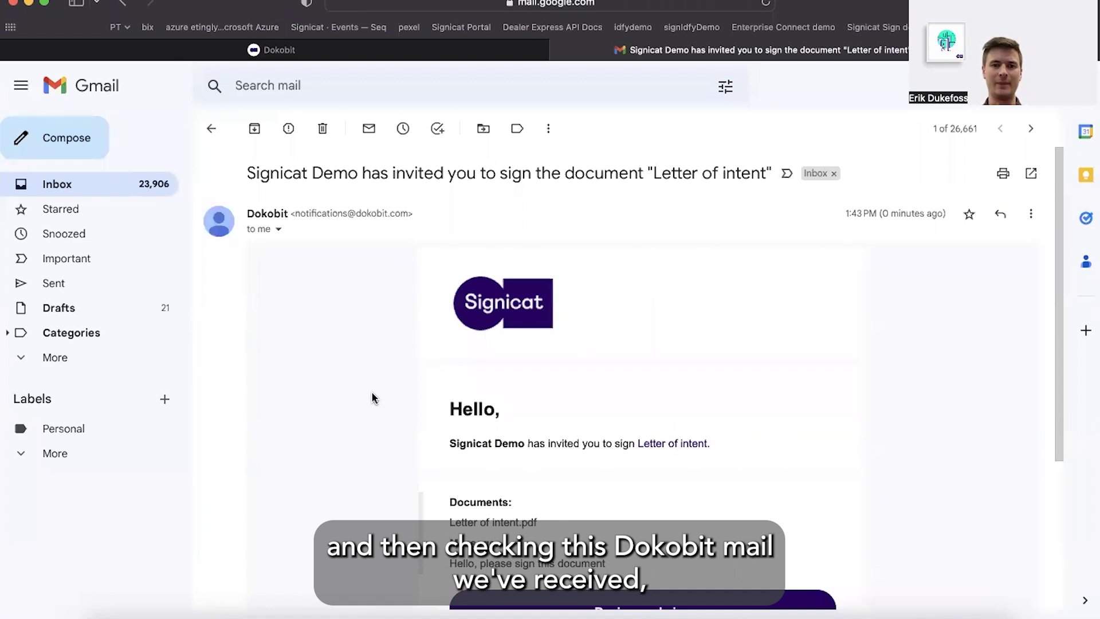
{"action": "scroll", "coordinate": [372, 392], "scroll_direction": "down", "scroll_amount": 3}
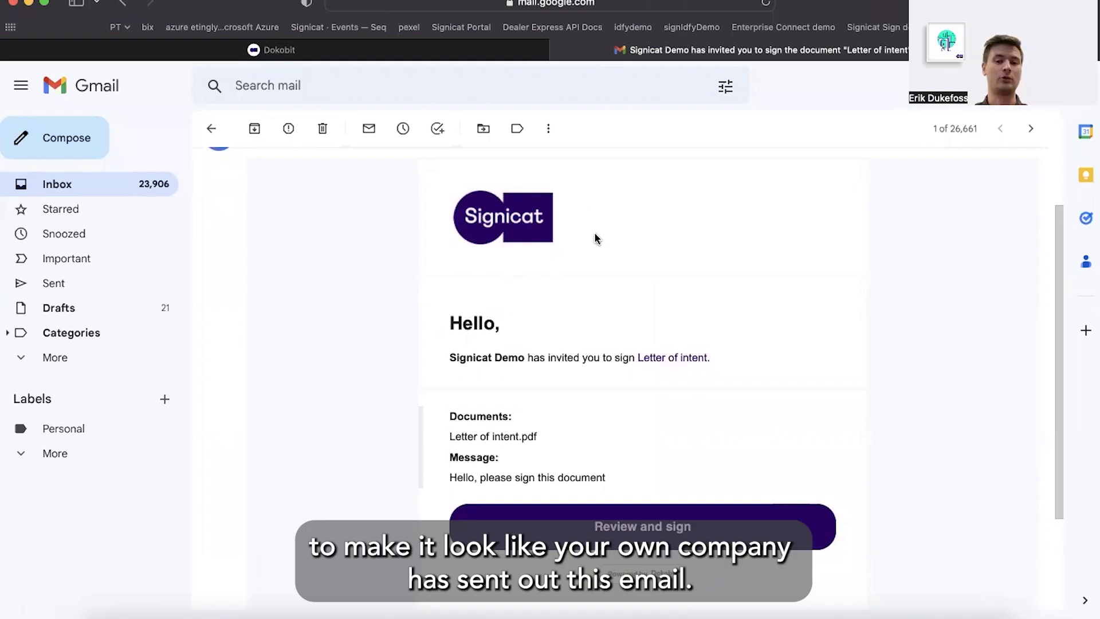
{"action": "scroll", "coordinate": [623, 273], "scroll_direction": "up", "scroll_amount": 1}
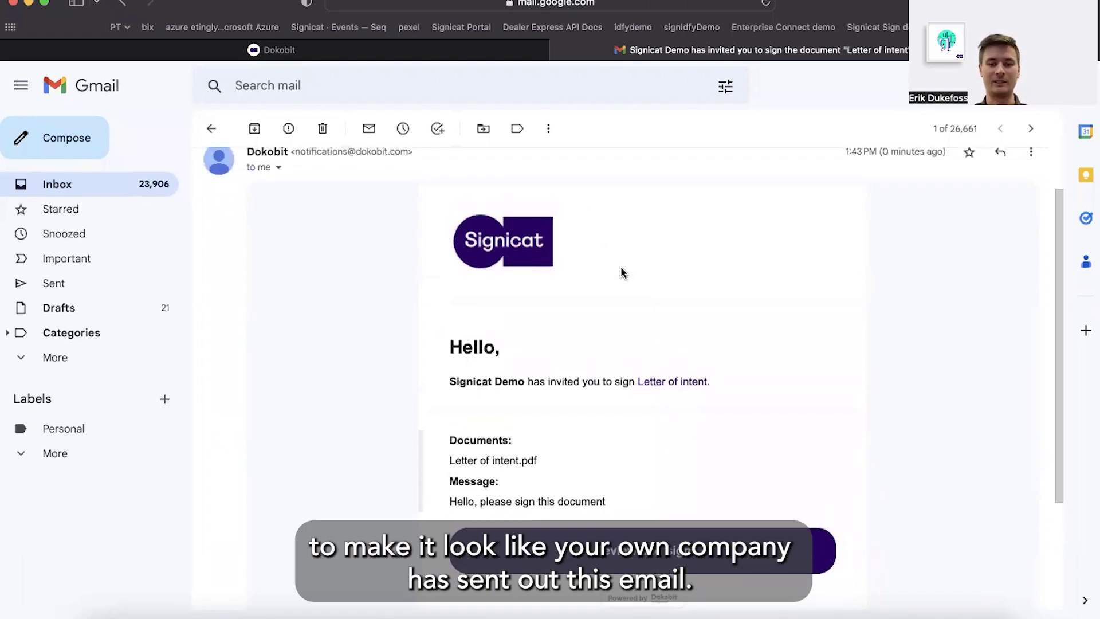
{"action": "scroll", "coordinate": [616, 283], "scroll_direction": "down", "scroll_amount": 2}
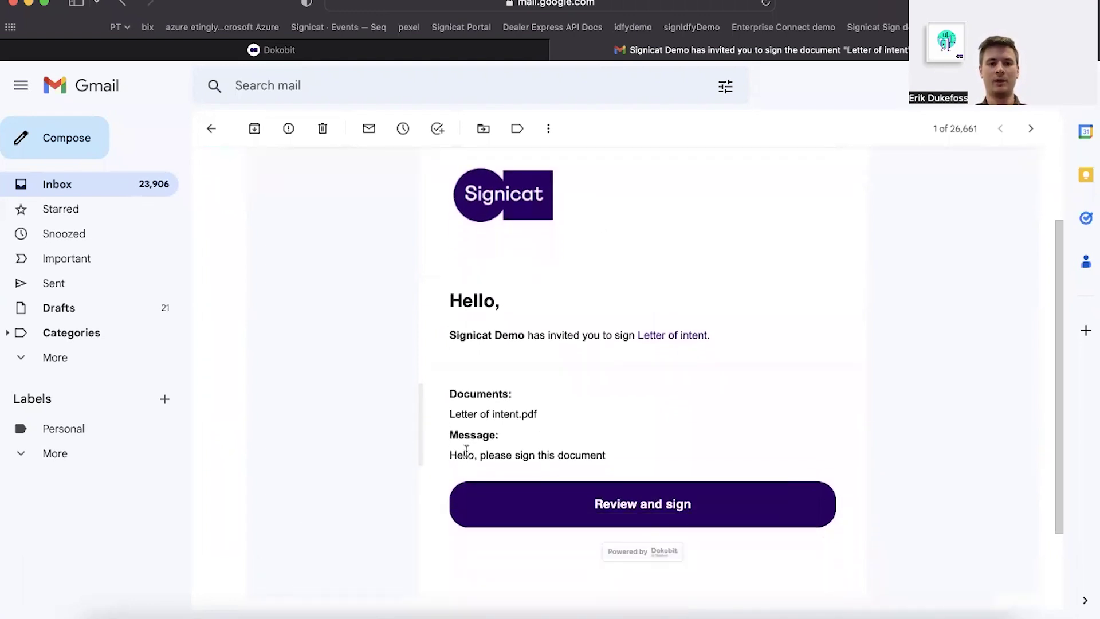
{"action": "left_click_drag", "start_coordinate": [450, 454], "coordinate": [523, 452]}
{"action": "left_click", "coordinate": [542, 450]}
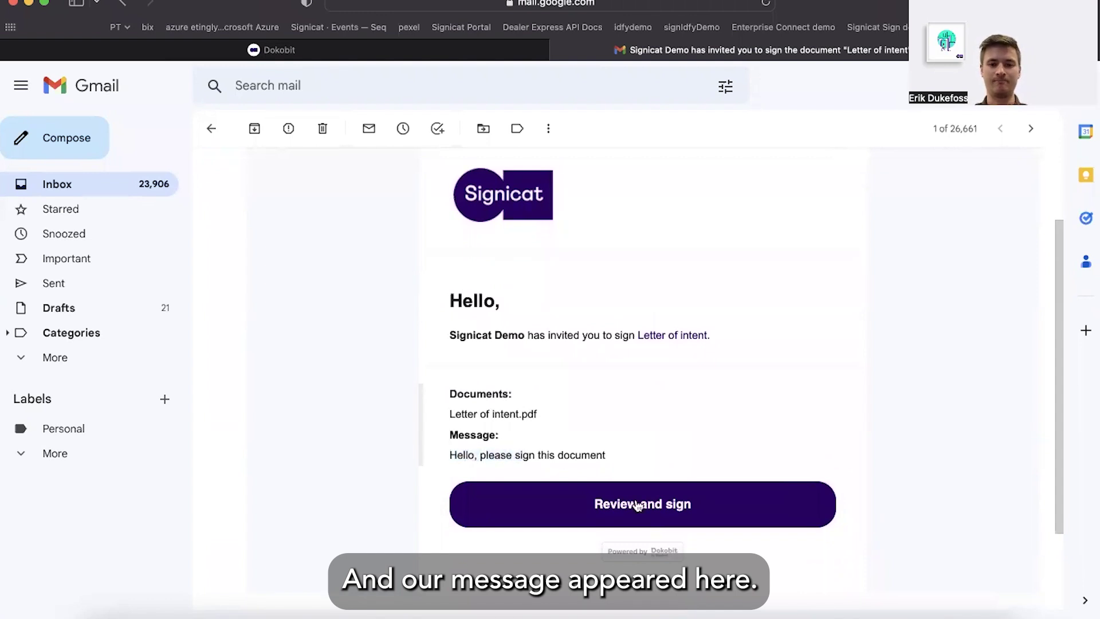
{"action": "left_click", "coordinate": [647, 509]}
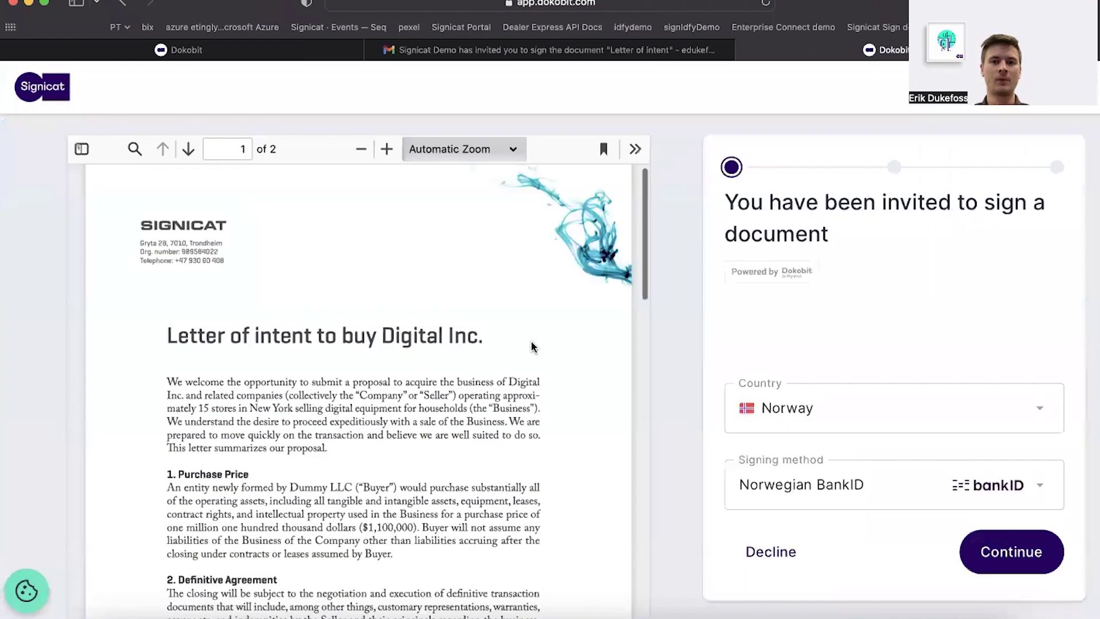
Keep Norwegian BankID as signing method, continue to identification, then return to Documents
{"action": "scroll", "coordinate": [552, 336], "scroll_direction": "down", "scroll_amount": 3}
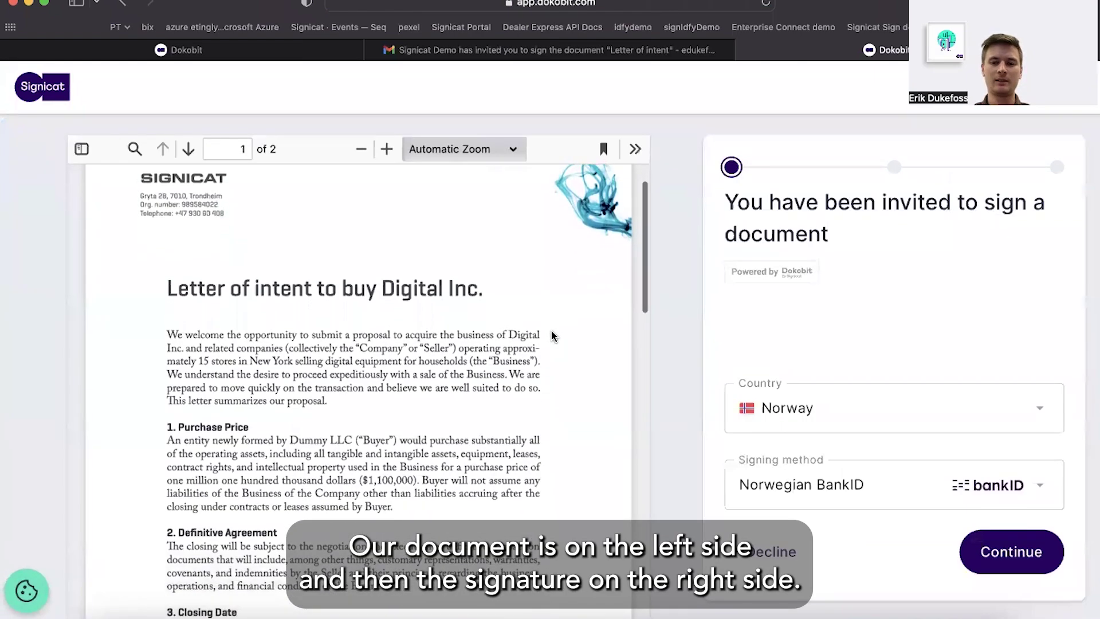
{"action": "scroll", "coordinate": [554, 335], "scroll_direction": "up", "scroll_amount": 3}
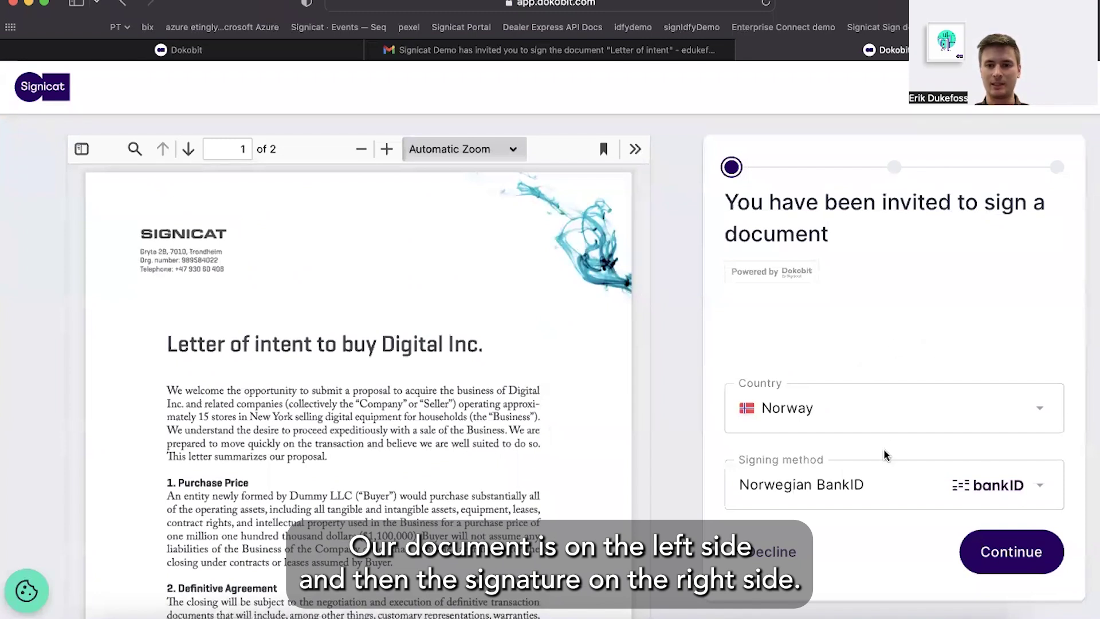
{"action": "left_click", "coordinate": [878, 491]}
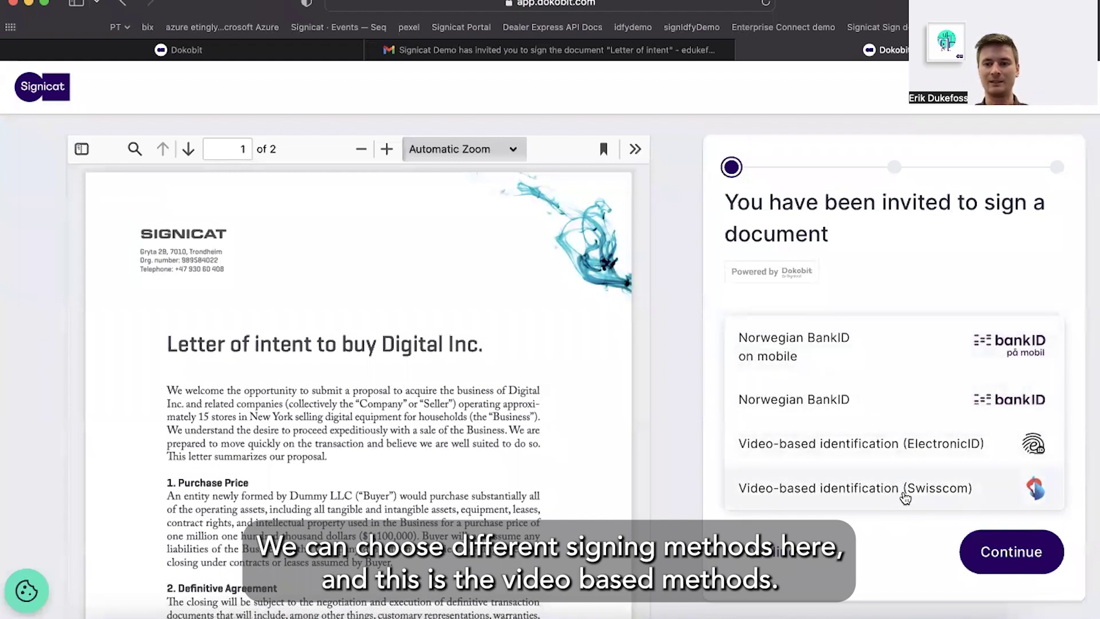
{"action": "left_click", "coordinate": [924, 272]}
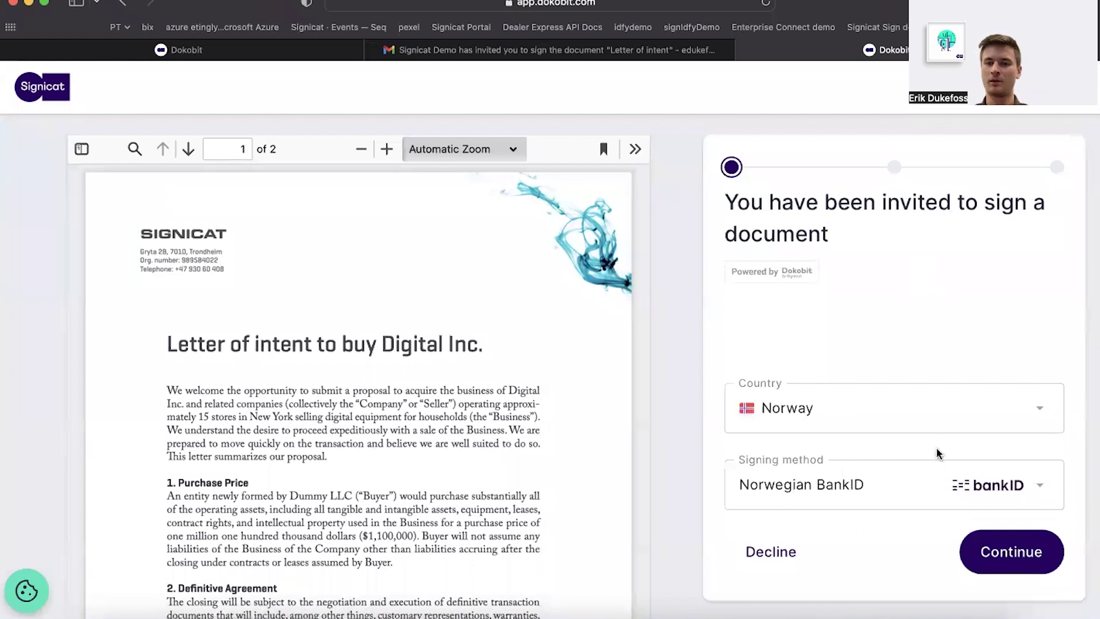
{"action": "left_click", "coordinate": [1003, 556]}
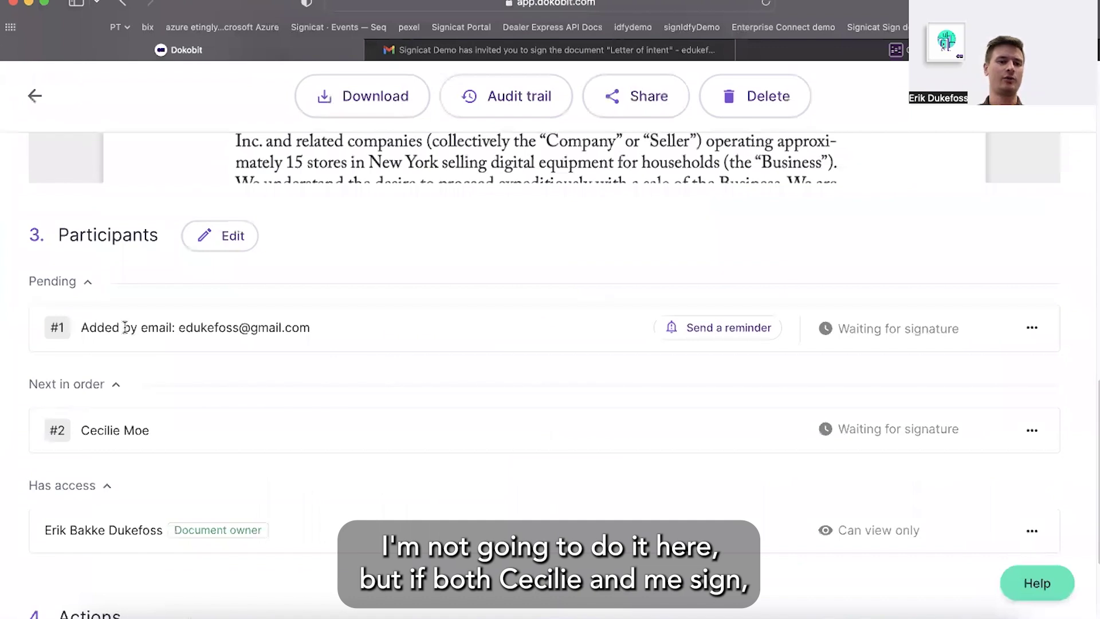
{"action": "left_click", "coordinate": [35, 96]}
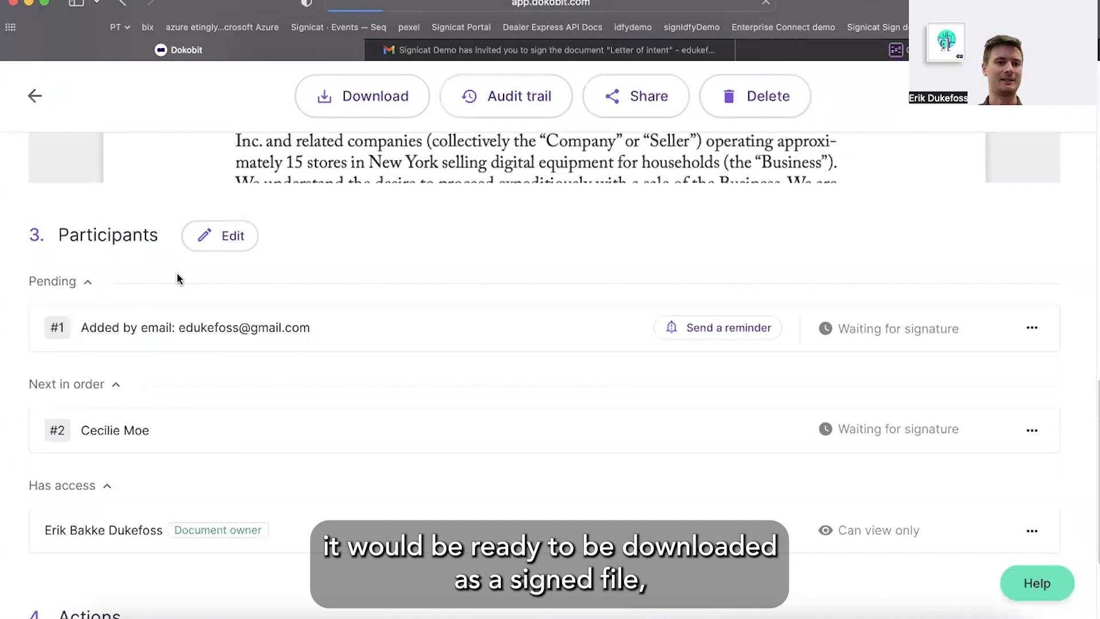